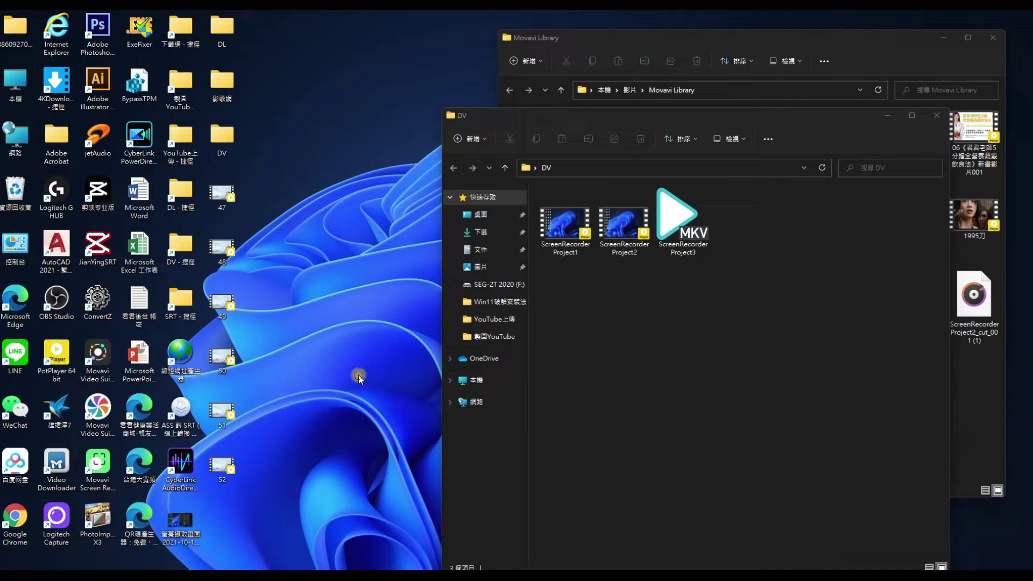
Launch Movavi Video Suite, dismiss the update notice, and open the Split Video tool beside the DV folder.
double_click(100, 416)
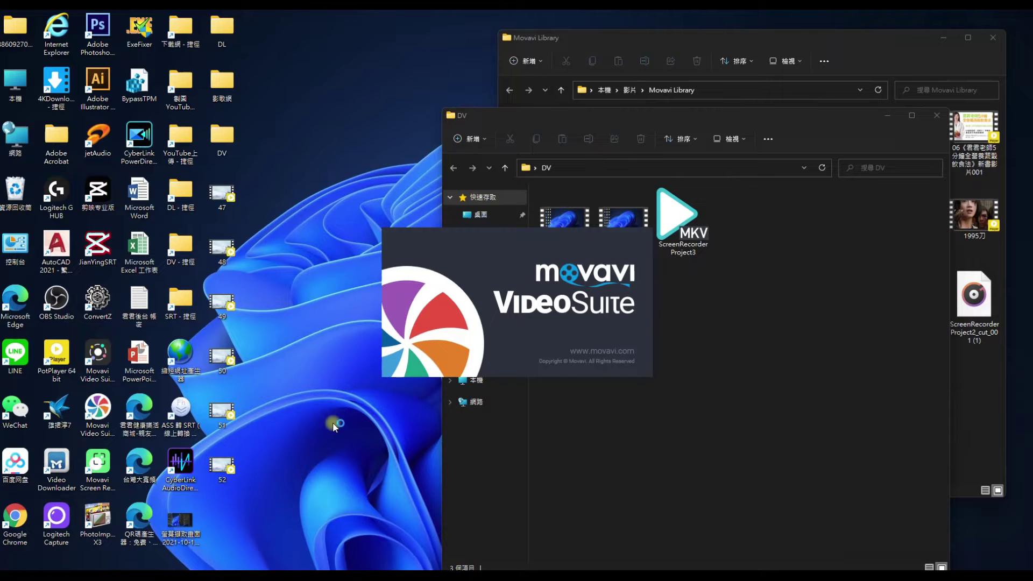
left_click_drag(535, 155, 284, 112)
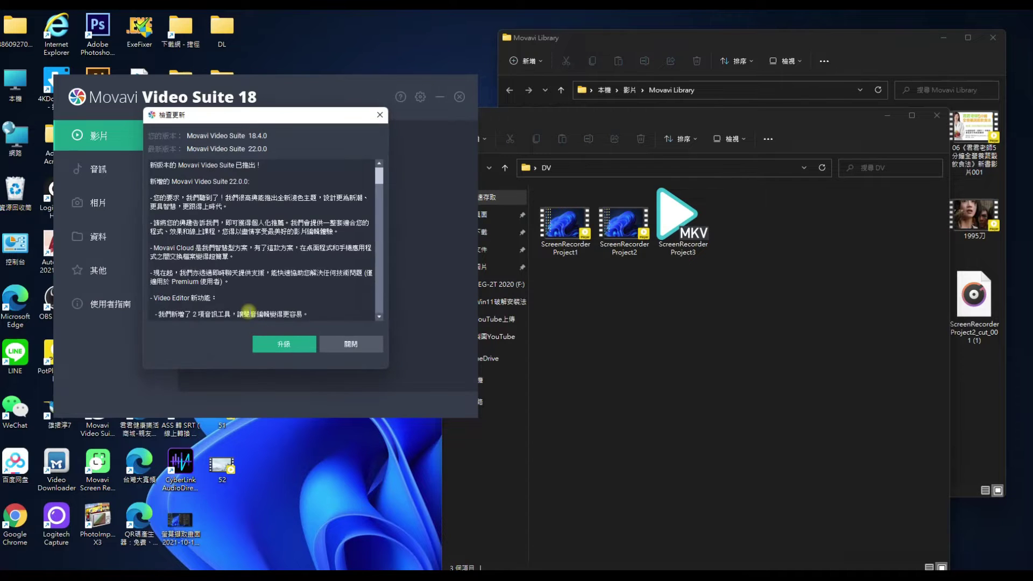
left_click(343, 343)
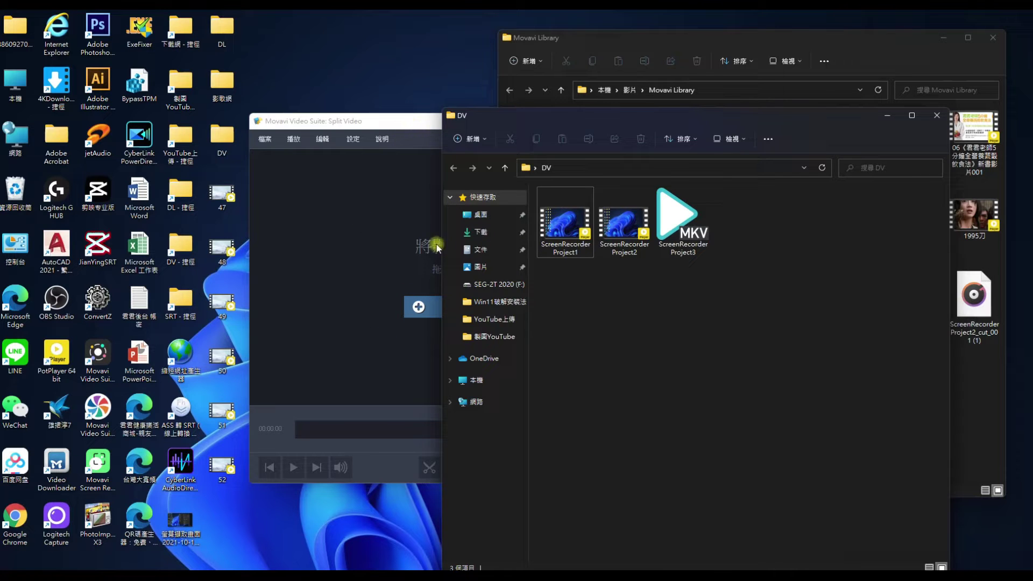
left_click(418, 125)
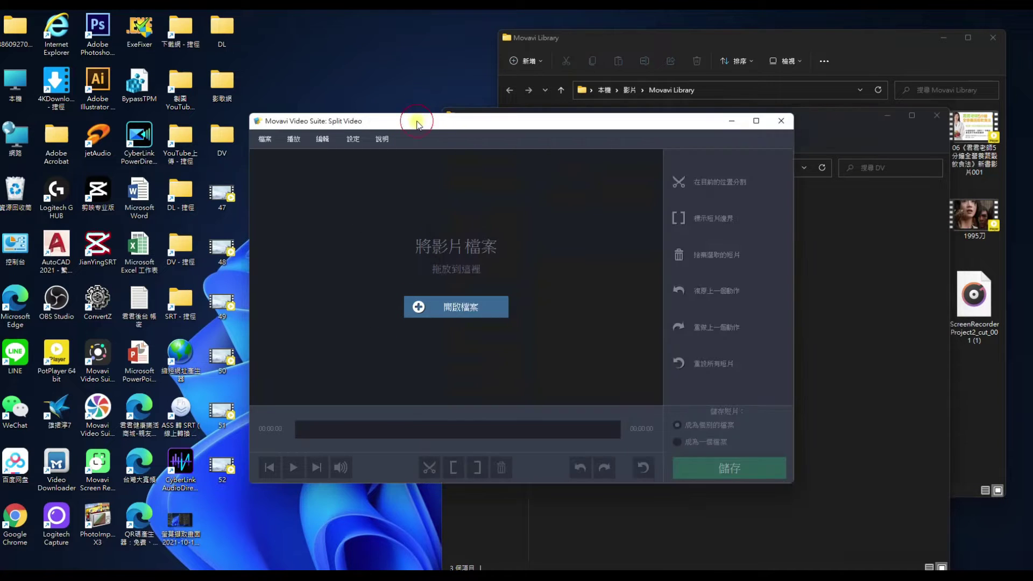
left_click(592, 410)
left_click_drag(574, 123, 374, 100)
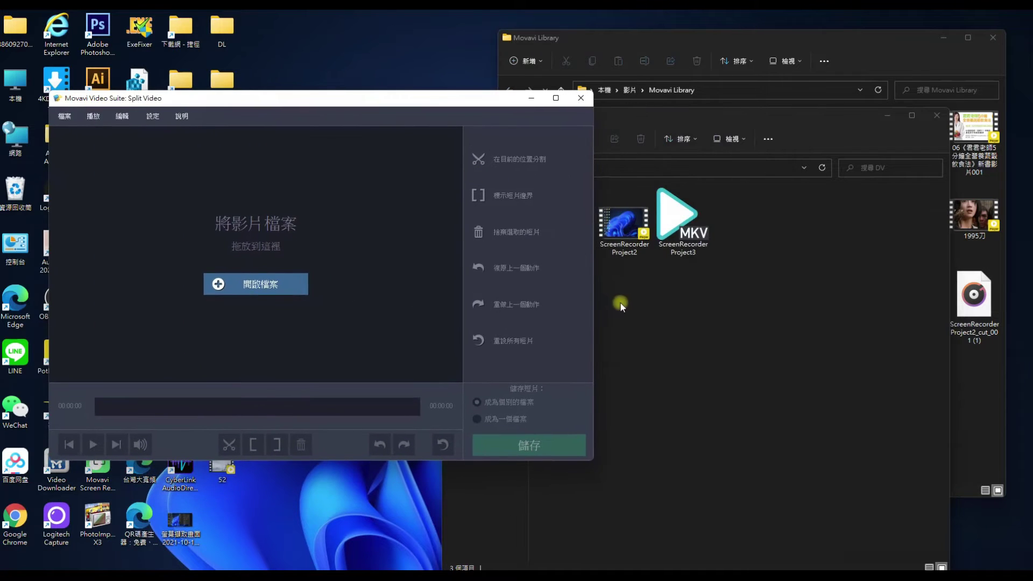
Load ScreenRecorderProject2 from the DV folder into the Split Video tool.
left_click(637, 274)
left_click_drag(624, 226, 292, 276)
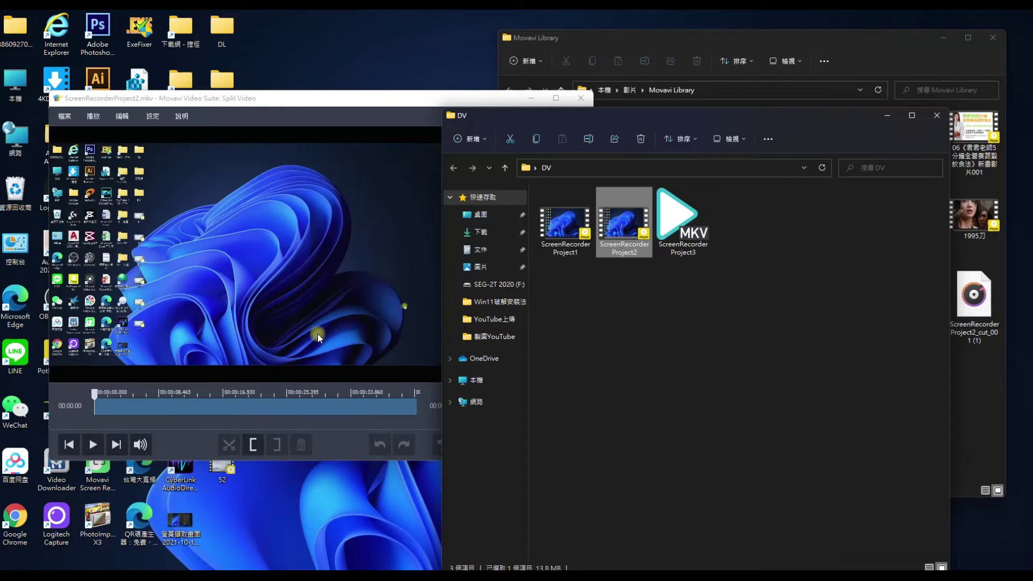
left_click(284, 101)
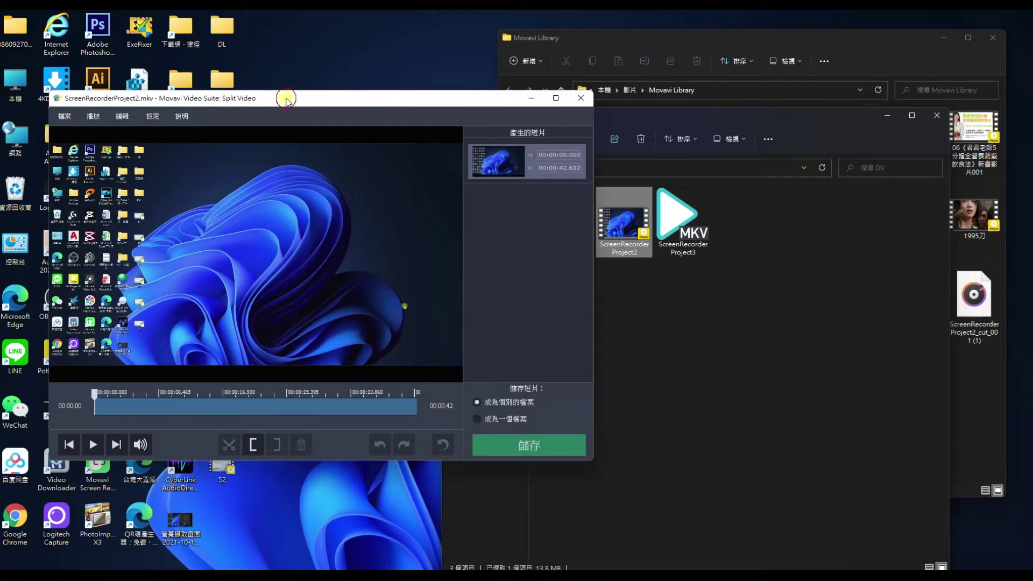
Trim ScreenRecorderProject2.mkv to its first 15 seconds or so, save the segment, and close Split Video.
mouse_move(94, 393)
left_mouse_down()
mouse_move(238, 393)
mouse_move(207, 393)
left_mouse_up()
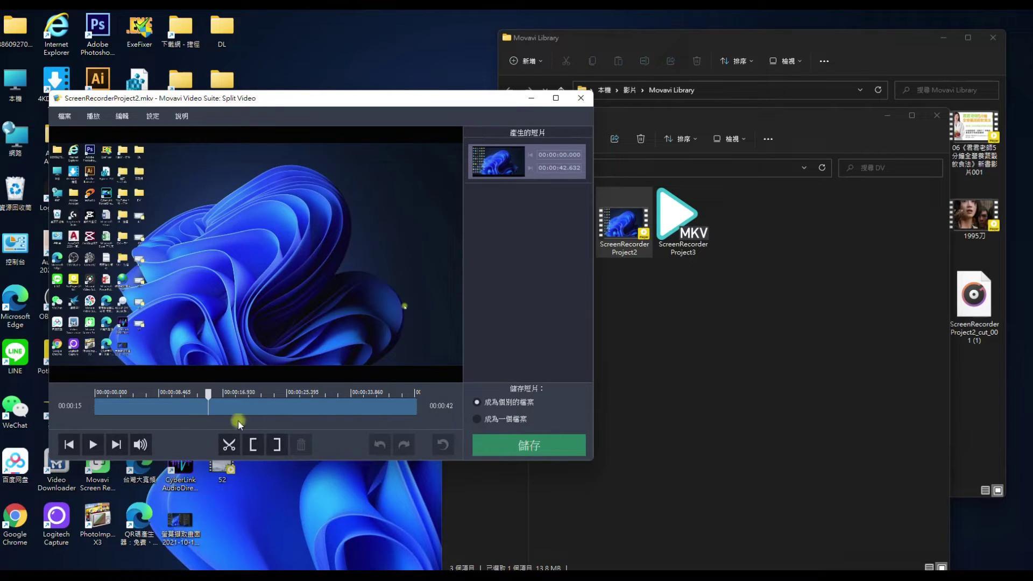
left_click(277, 445)
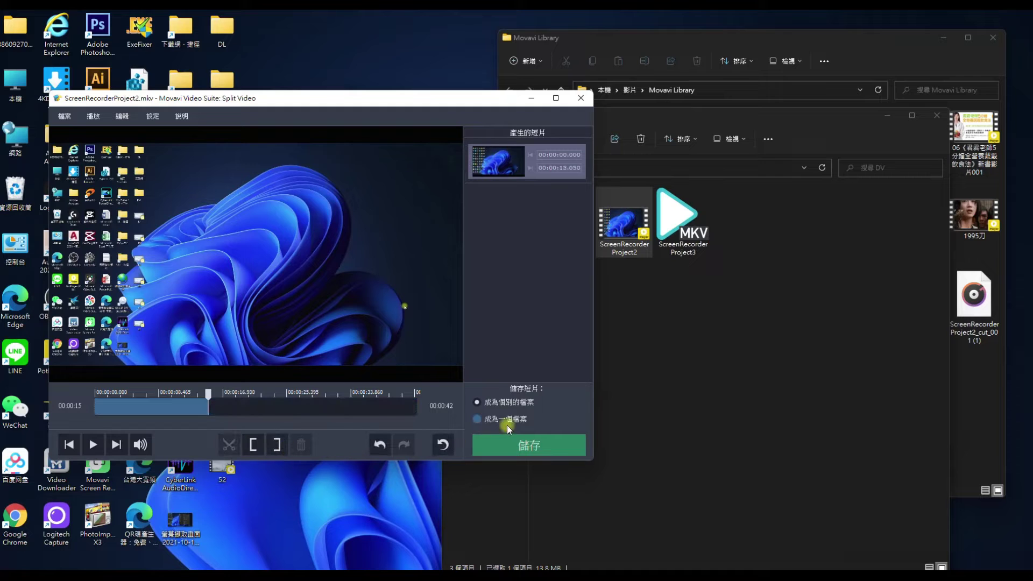
left_click(528, 445)
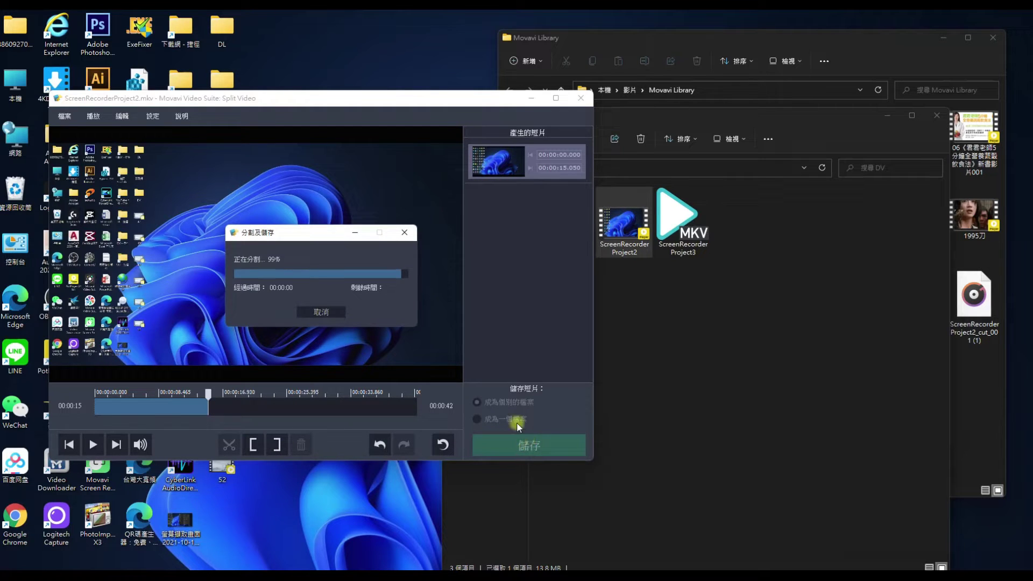
left_click(408, 308)
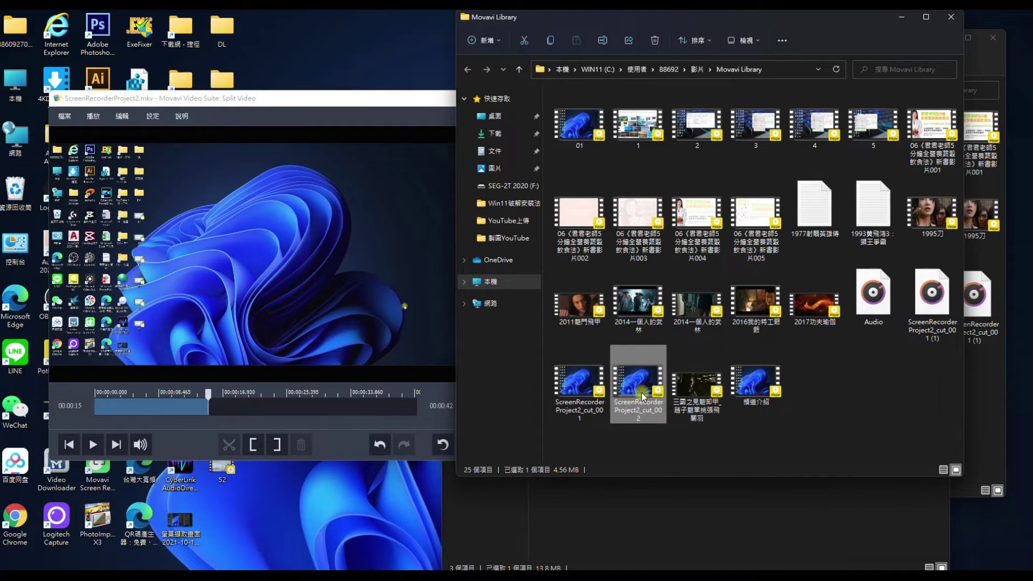
left_click(416, 100)
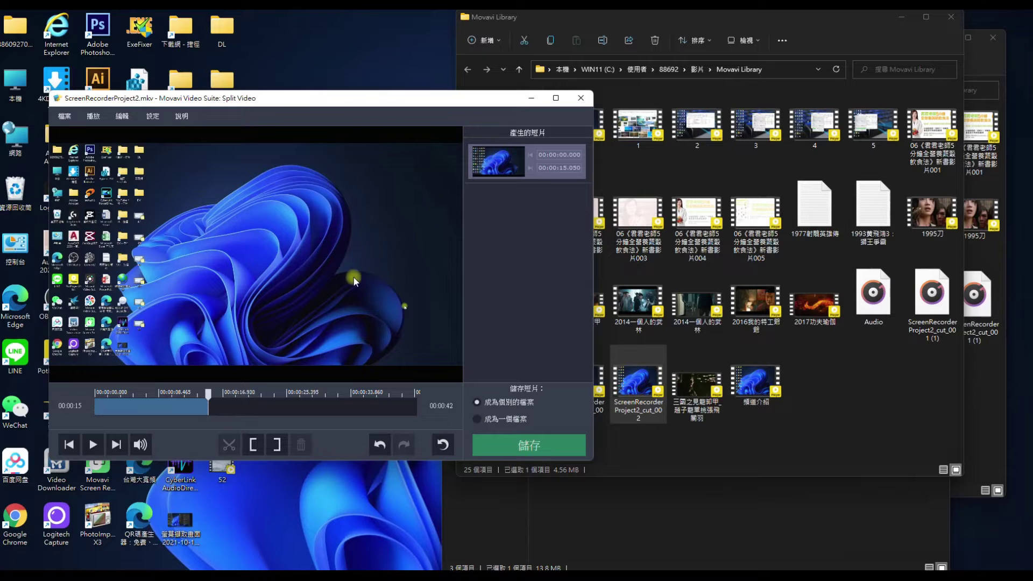
left_click(582, 99)
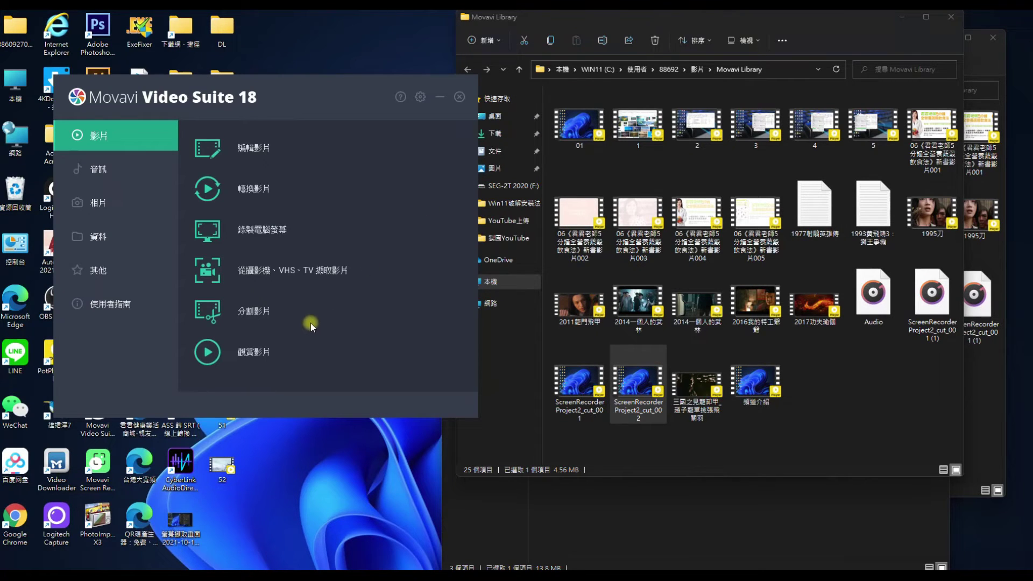
Load ScreenRecorderProject2_cut_002.mkv from the Movavi Library folder into the audio converter with MP3 as the output format.
left_click(99, 172)
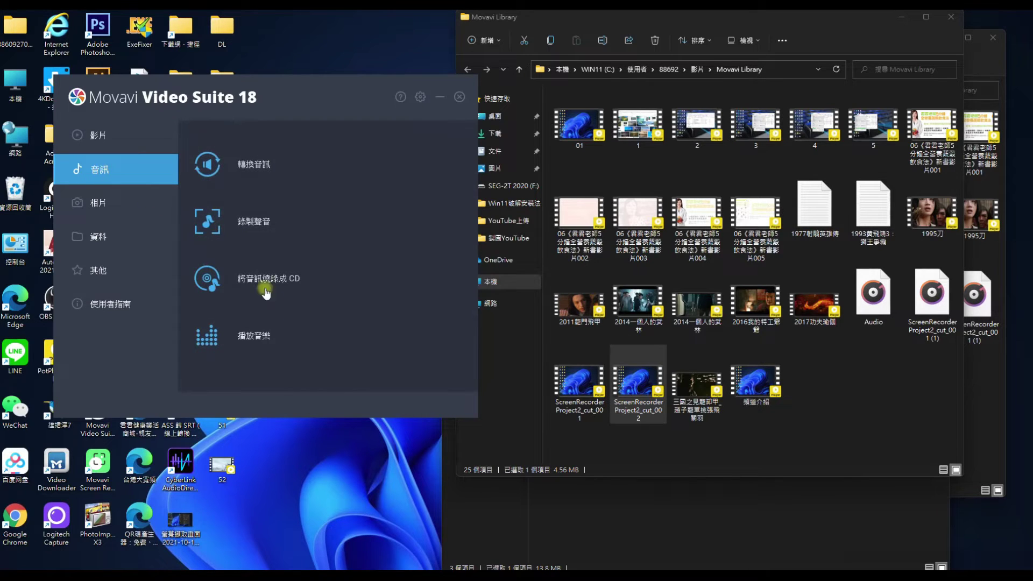
left_click(257, 168)
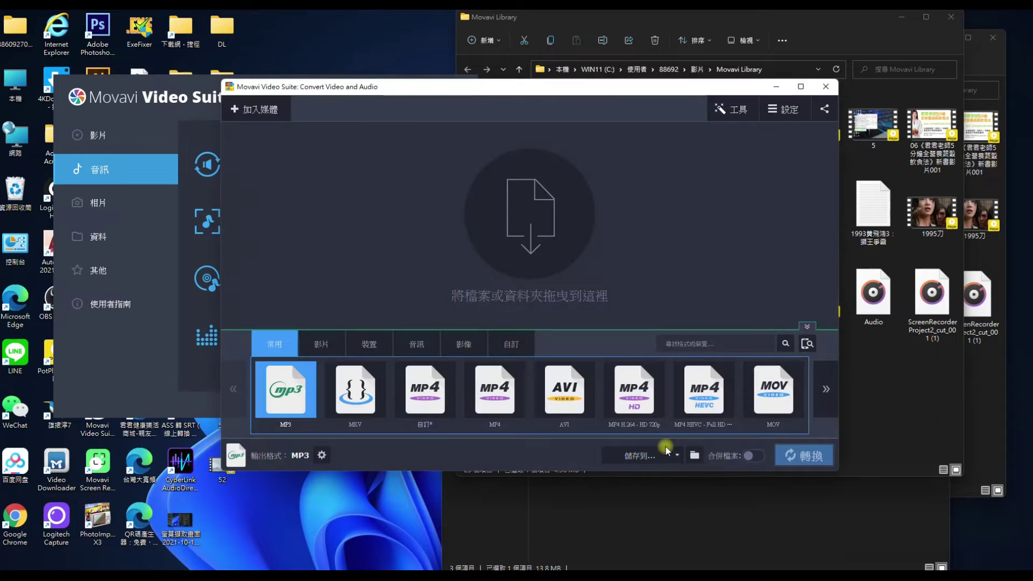
left_click(876, 393)
left_click_drag(638, 383, 379, 248)
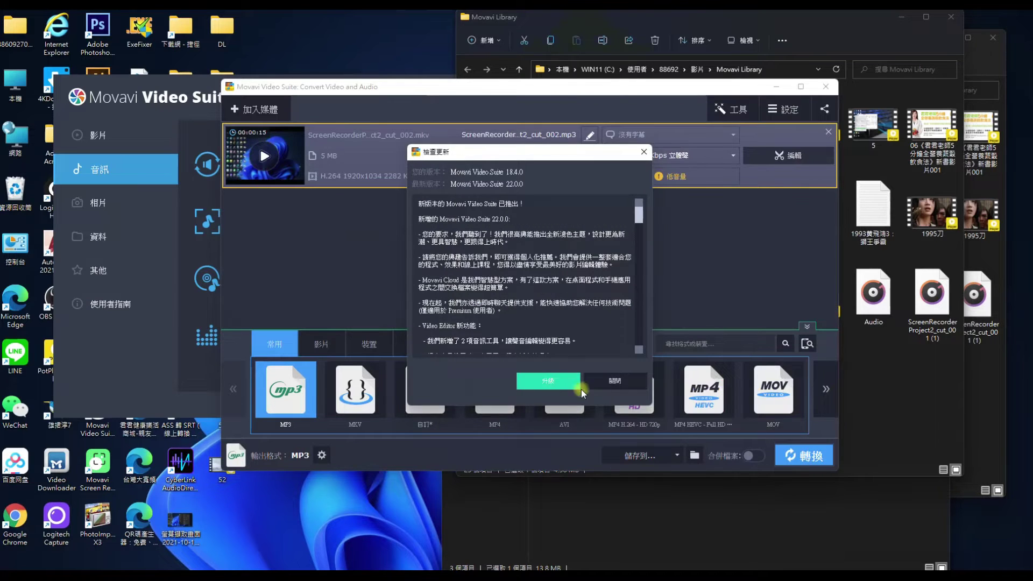
left_click(600, 379)
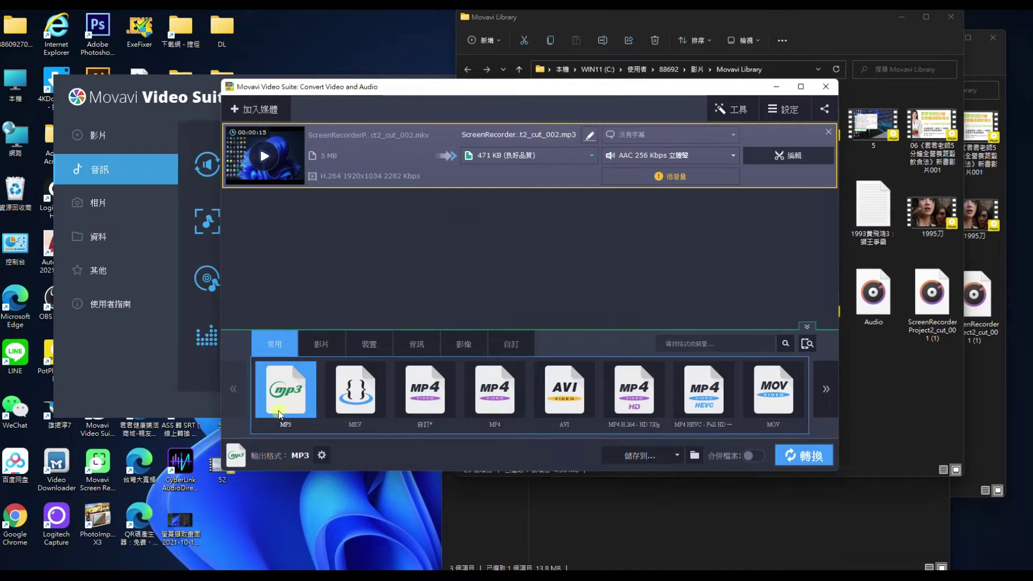
left_click(425, 389)
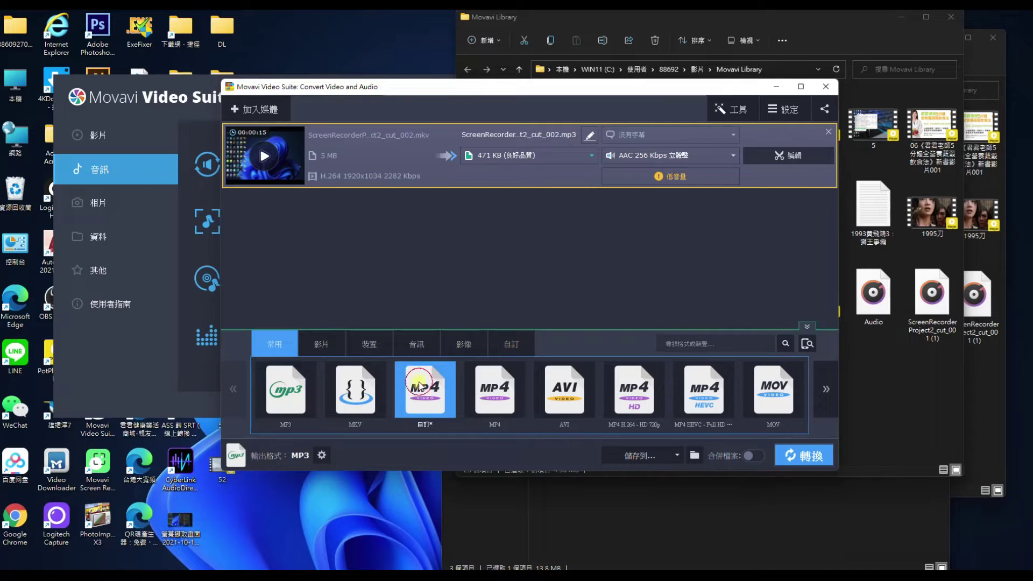
left_click(297, 406)
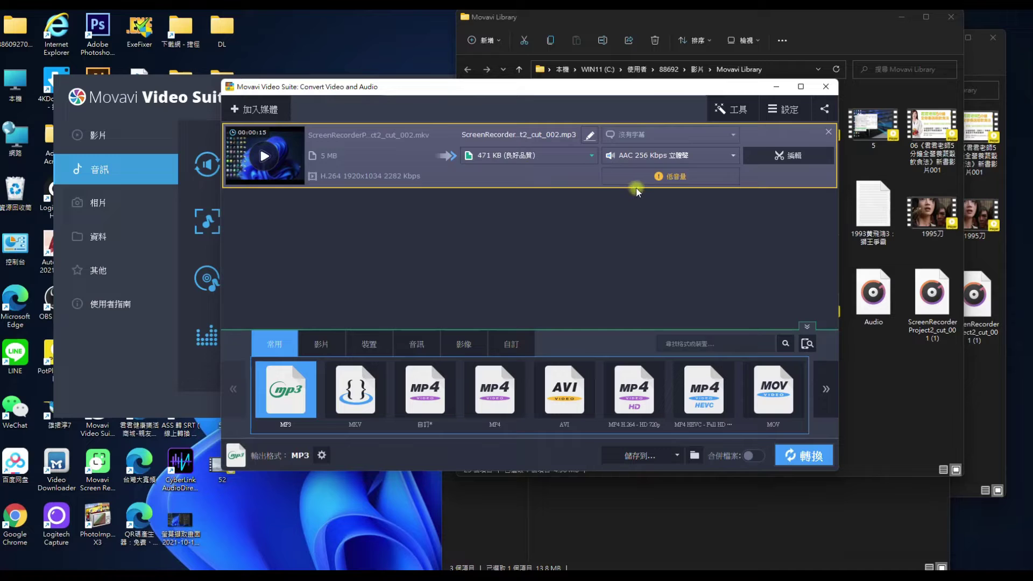
Raise the volume of the low-volume clip in the audio adjustments and apply the change.
left_click(667, 181)
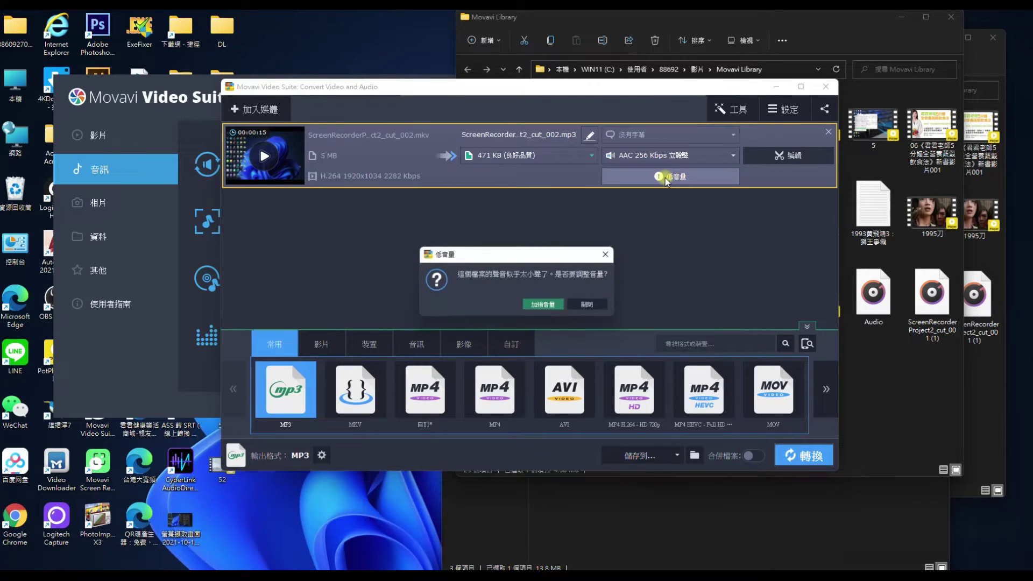
left_click(552, 305)
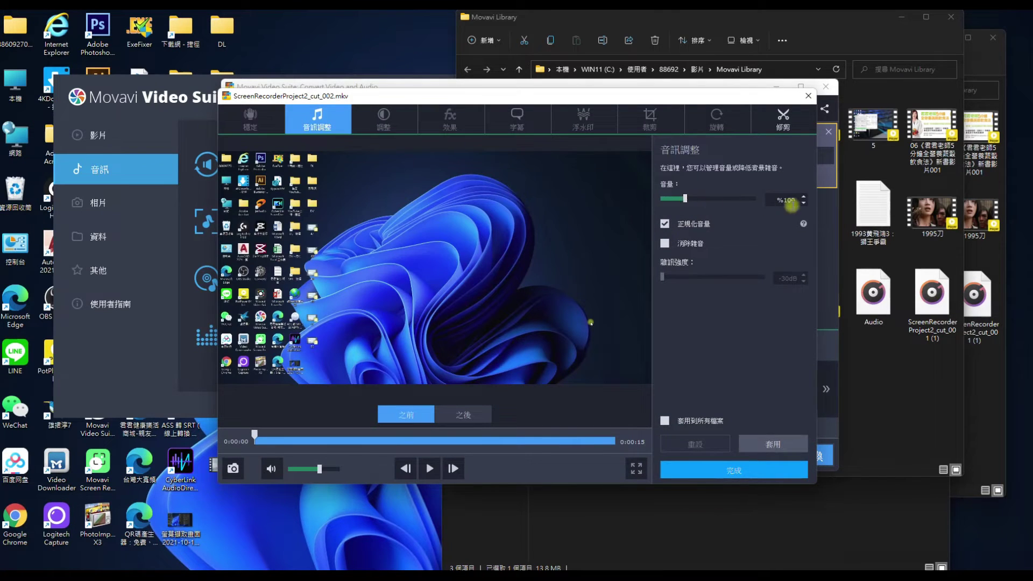
left_click(702, 199)
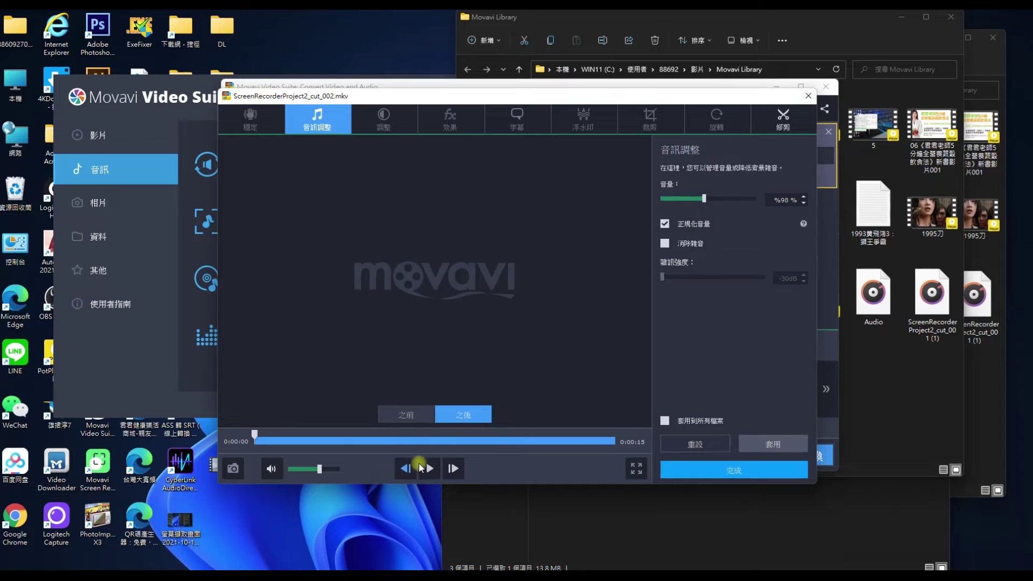
left_click(732, 472)
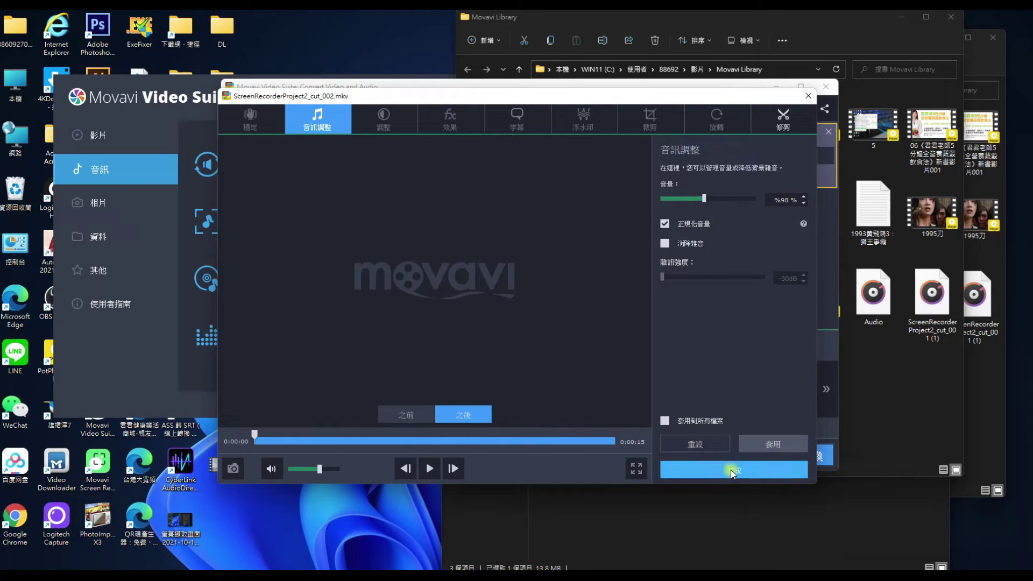
left_click(580, 302)
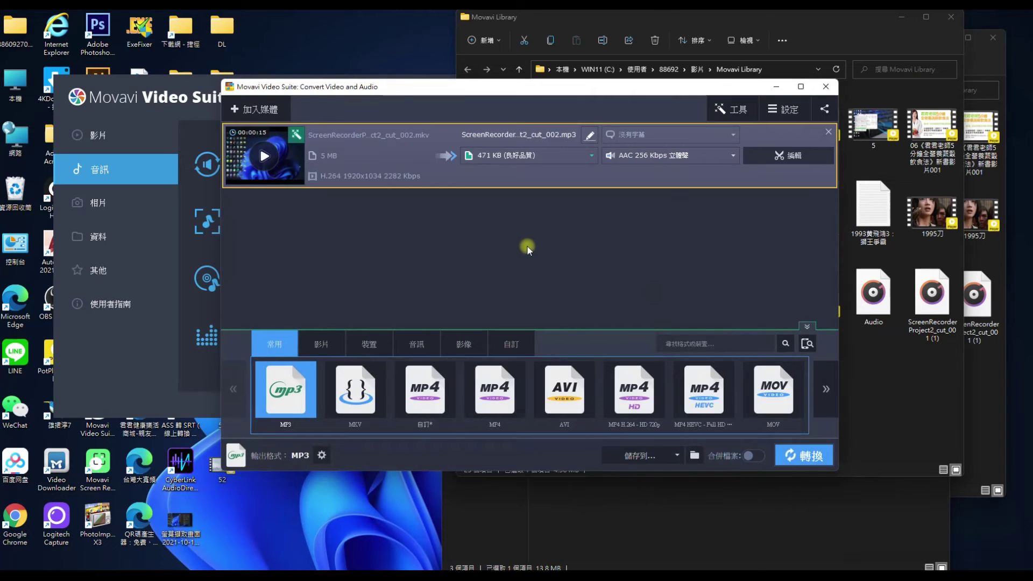
Convert the adjusted clip to an MP3 file and close the converter.
left_click(803, 456)
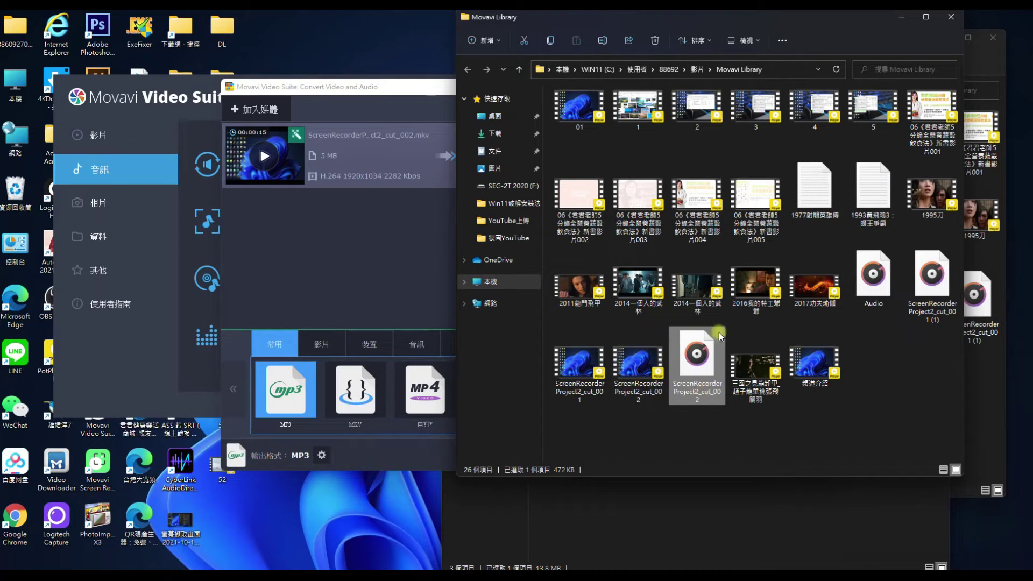
left_click(375, 253)
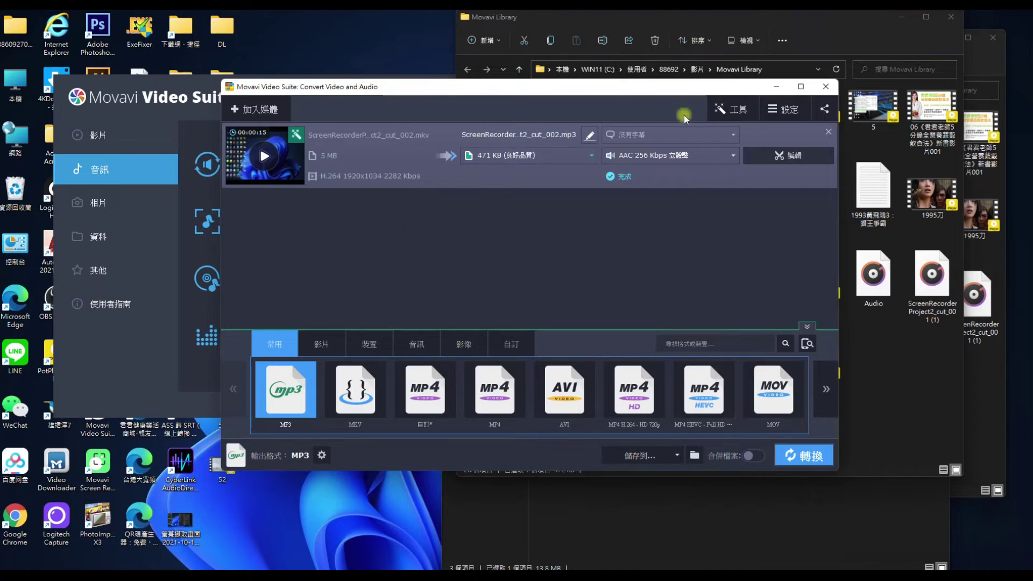
left_click(827, 93)
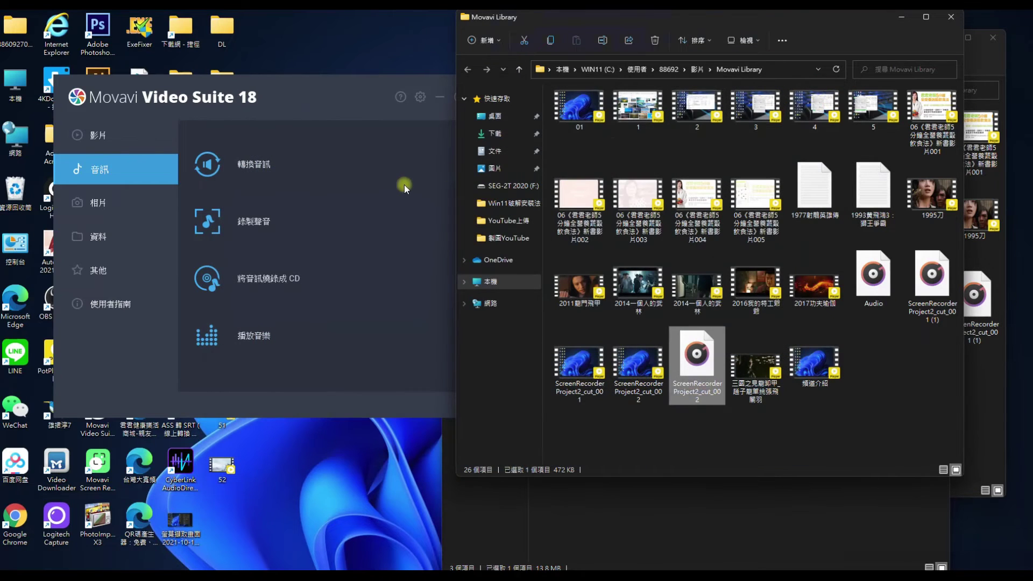
Open the audio recorder, dismiss the update notice, and set the capture device to 麥克風 (C922 Pro Stream Webcam).
left_click(361, 248)
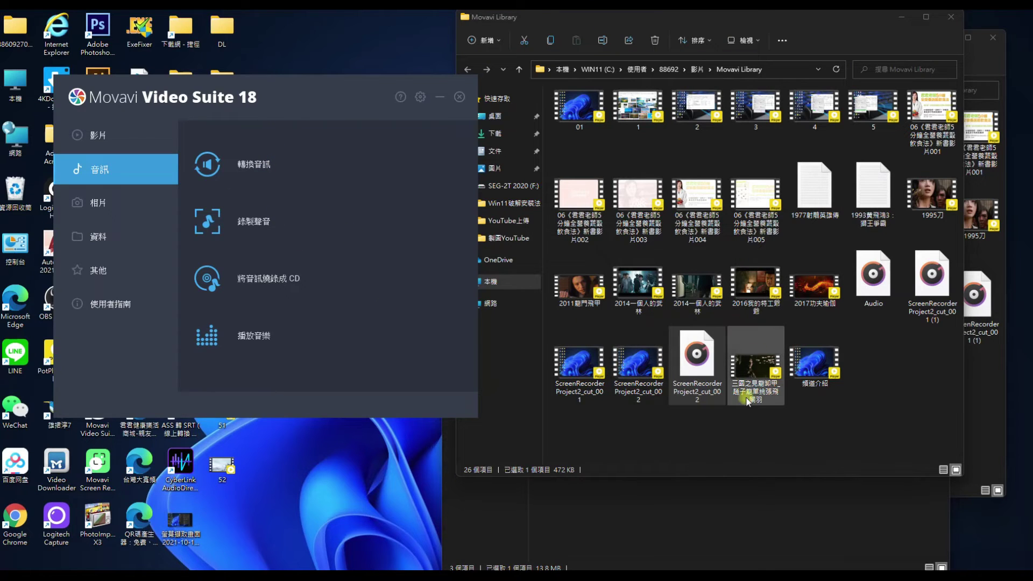
left_click(252, 225)
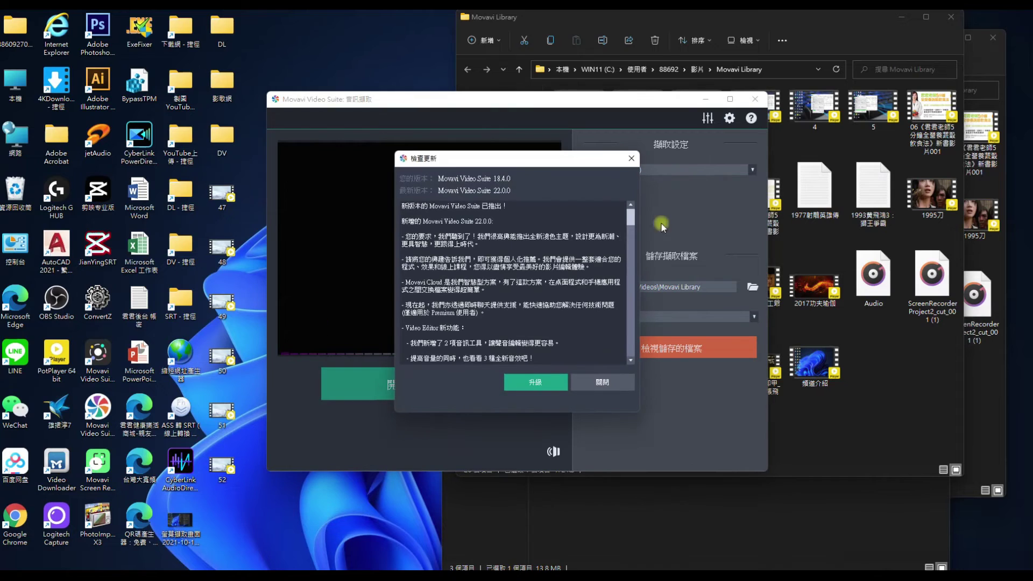
left_click(605, 382)
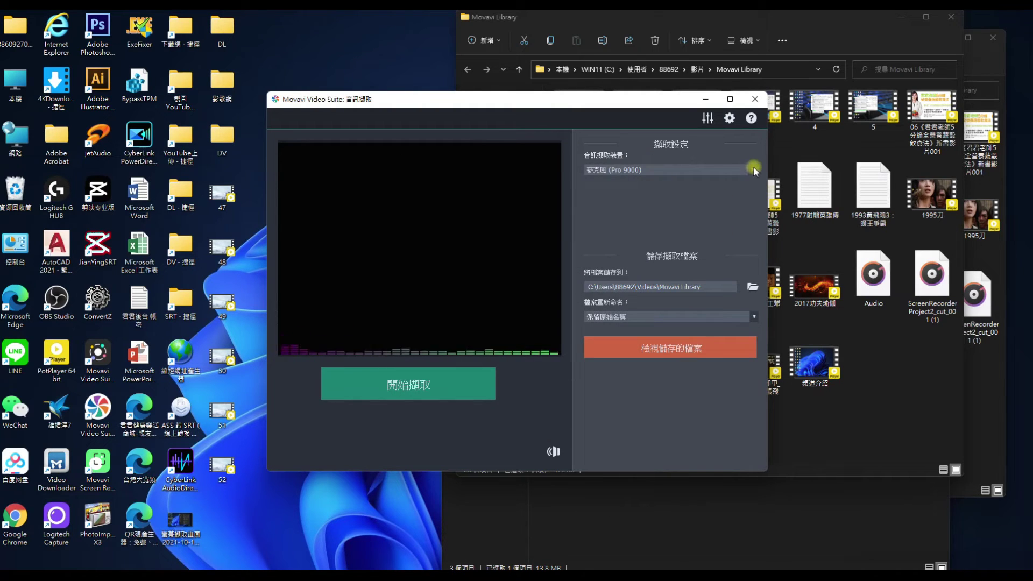
left_click(750, 169)
left_click(676, 187)
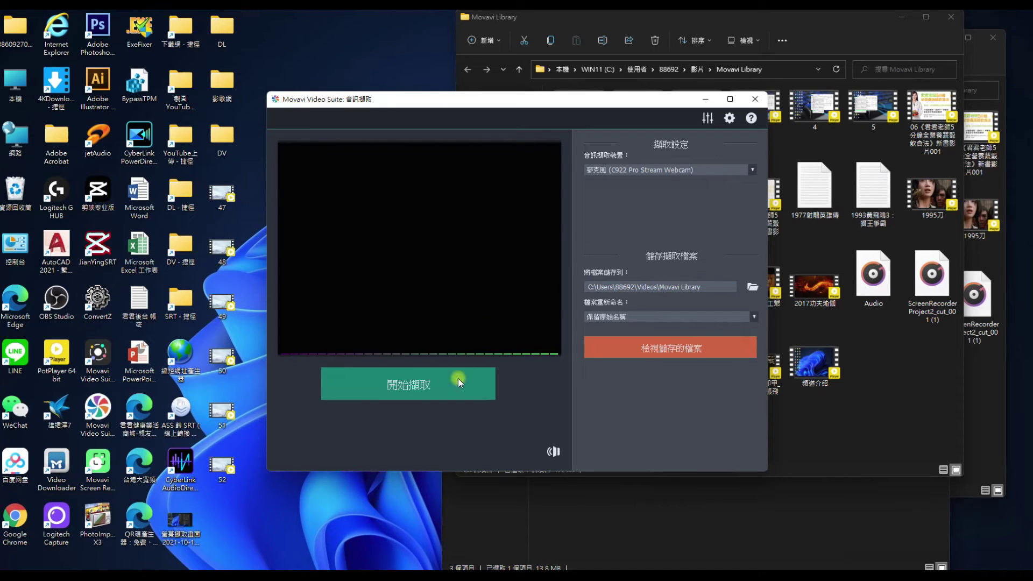
Record a short audio clip from the selected microphone, stop the capture, and close the recorder and the suite.
left_click(415, 389)
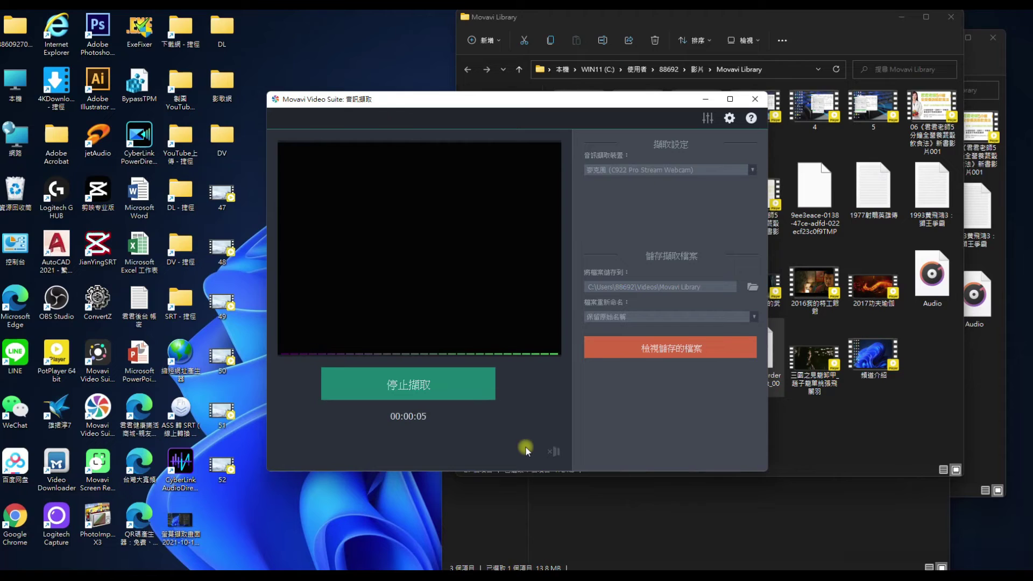
left_click(427, 383)
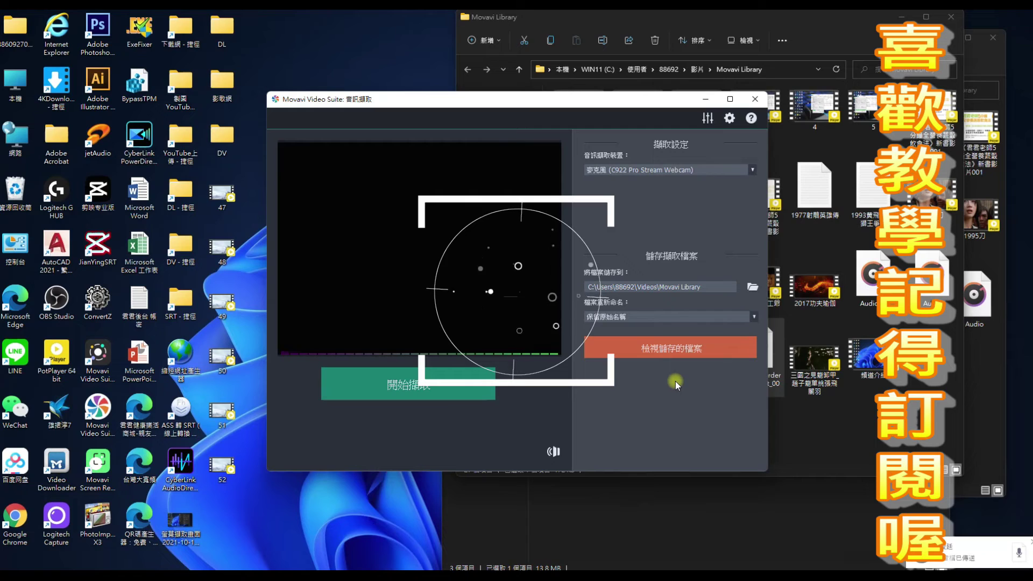
left_click(754, 99)
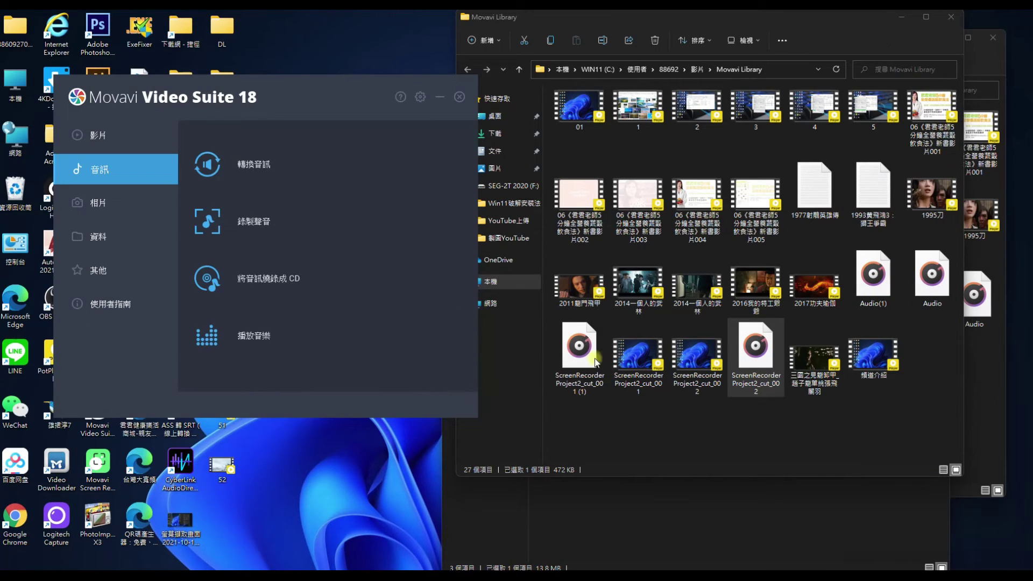
left_click(459, 99)
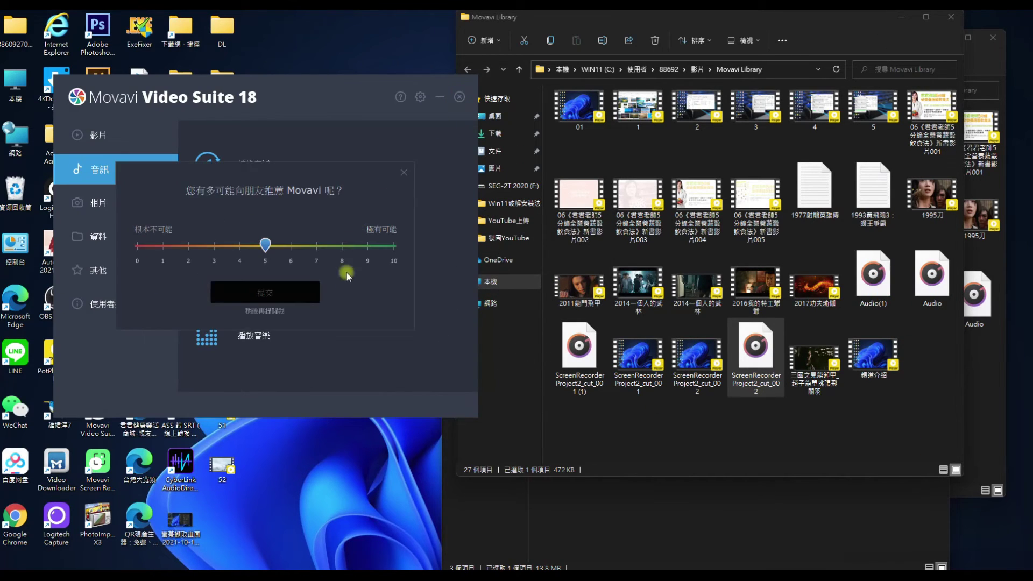
Postpone the Movavi recommendation survey and import the ScreenRecorderProject2_cut_002 audio file from the Movavi Library folder into PowerDirector's media library.
left_click(264, 311)
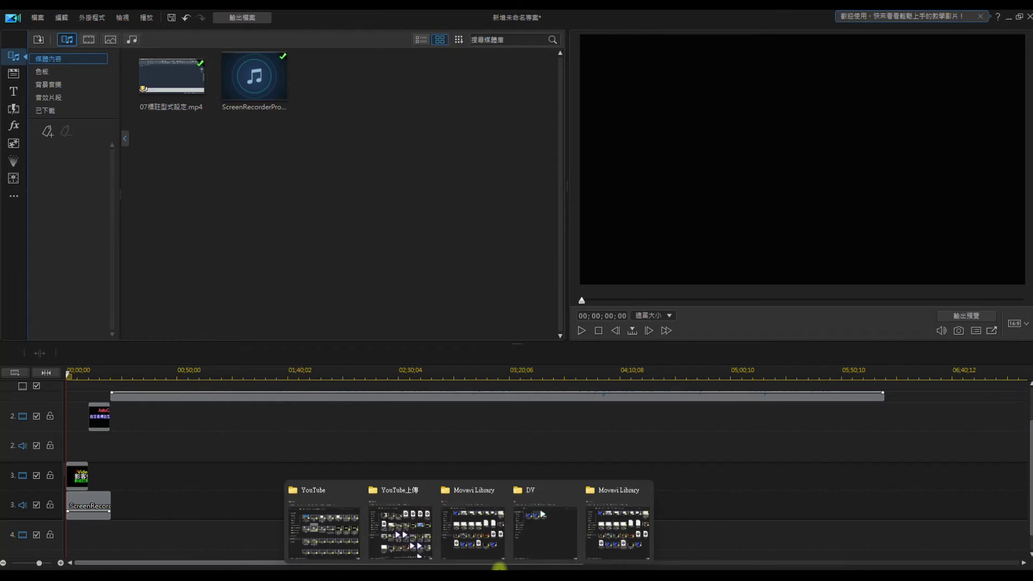
left_click(632, 531)
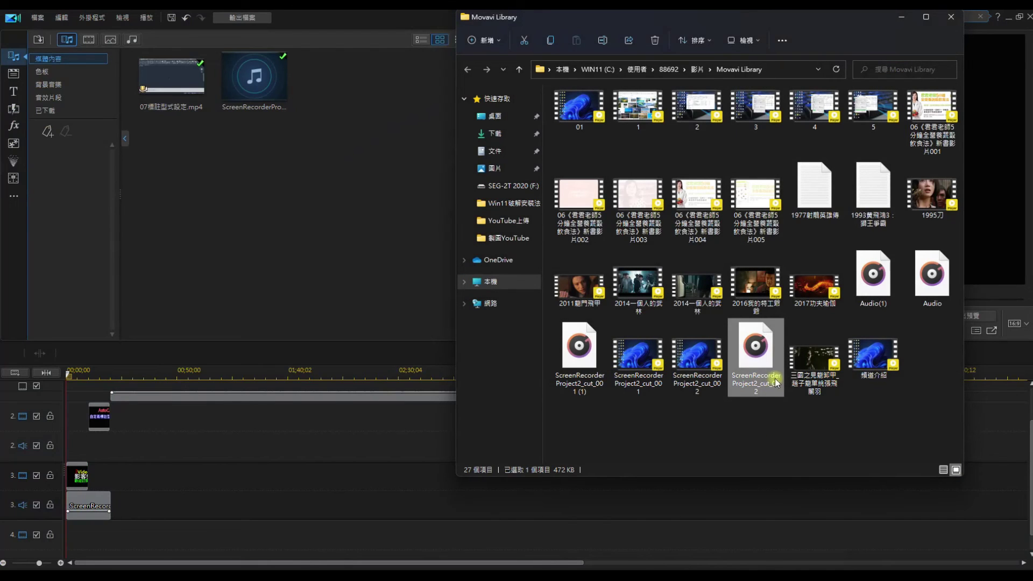
left_click_drag(757, 358, 295, 265)
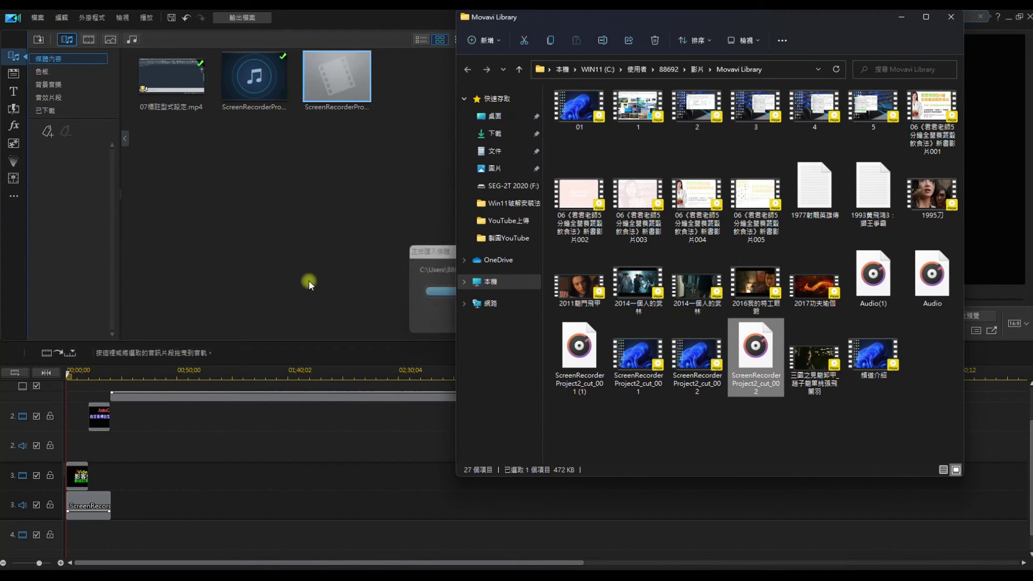
left_click(319, 241)
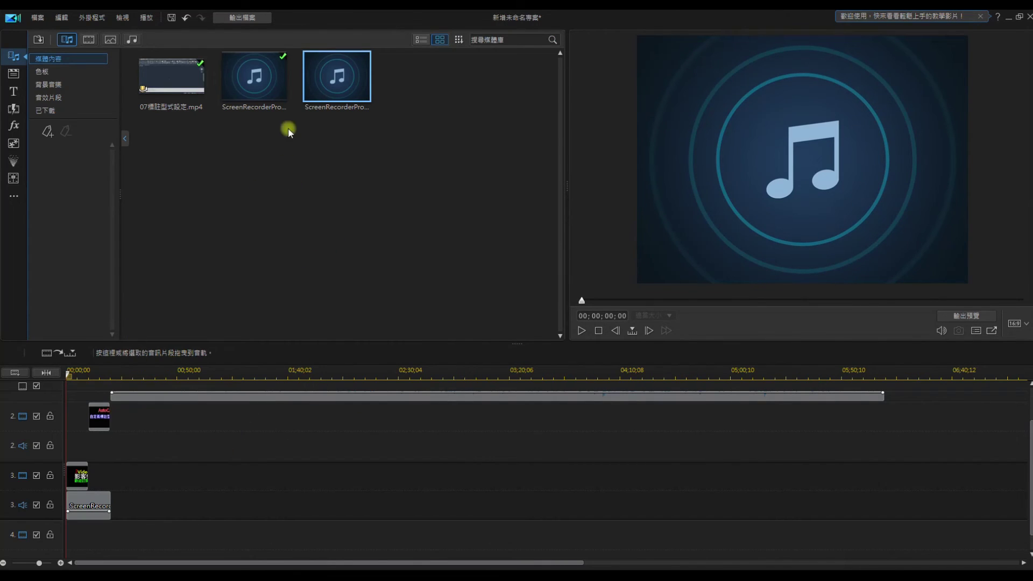
Replace the audio clip on track 3 with the newly imported audio at the timeline start, and preview the opening seconds.
left_click(95, 505)
key("Delete")
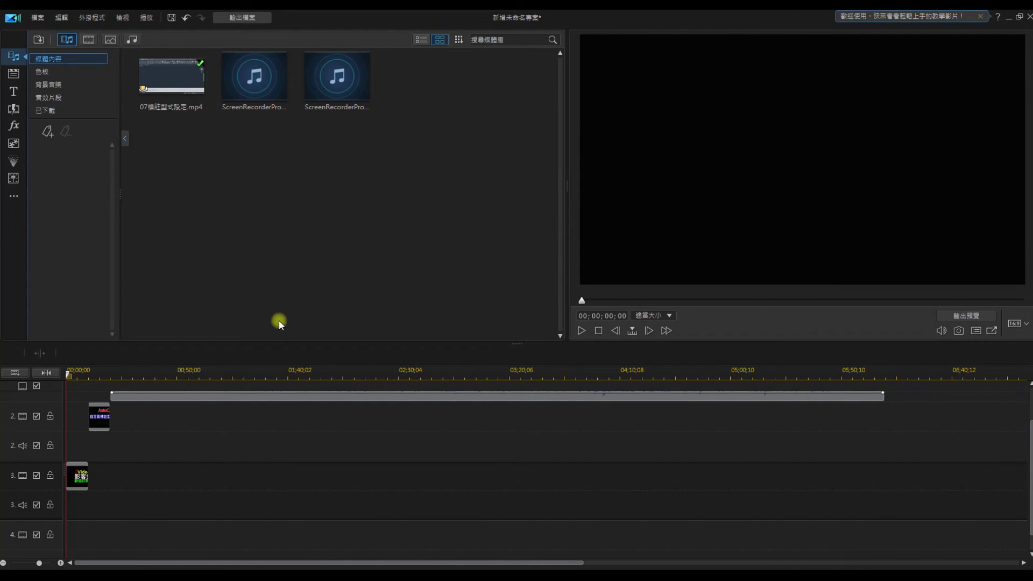
left_click_drag(337, 92, 65, 499)
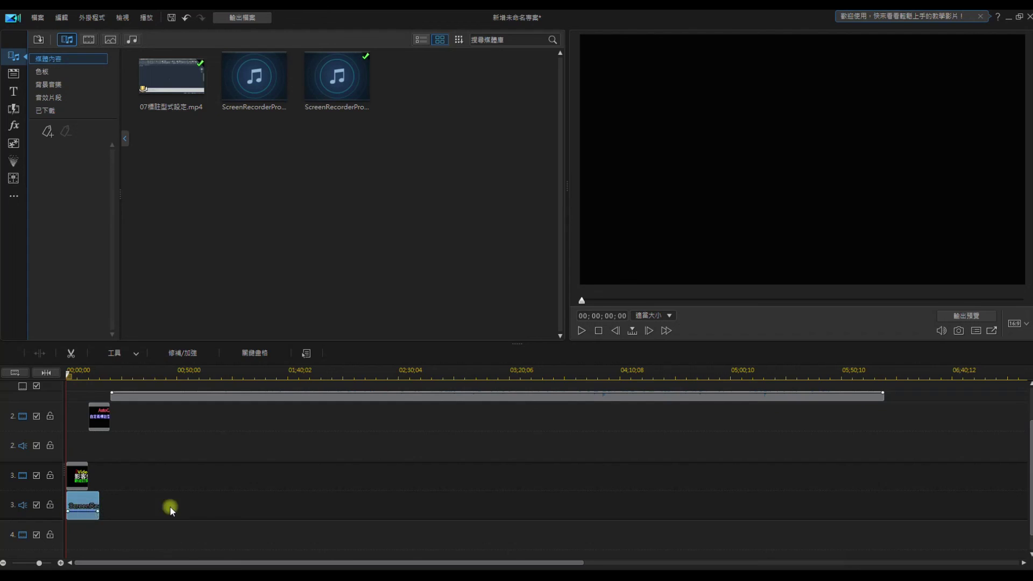
left_click(583, 331)
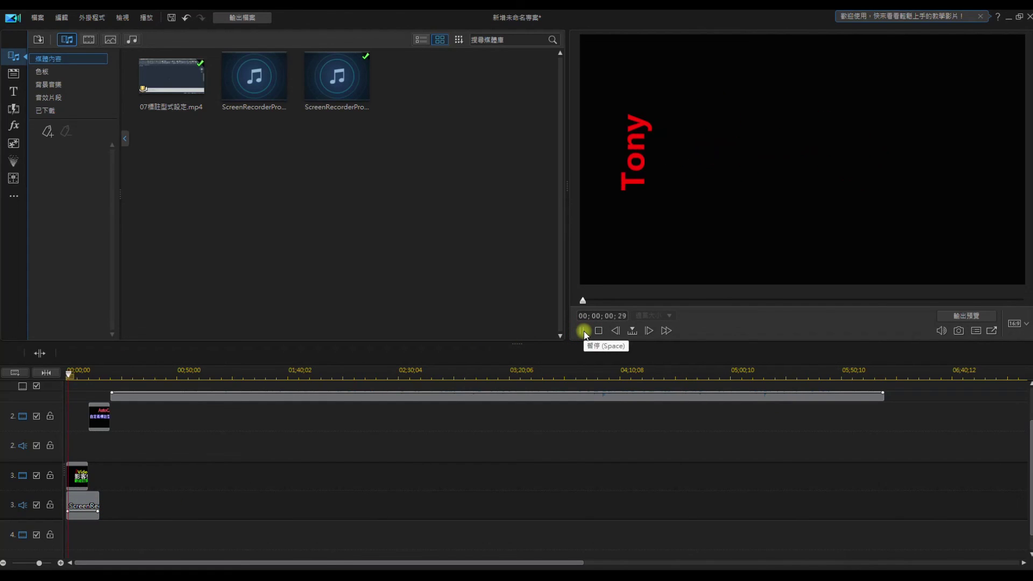
left_click(584, 331)
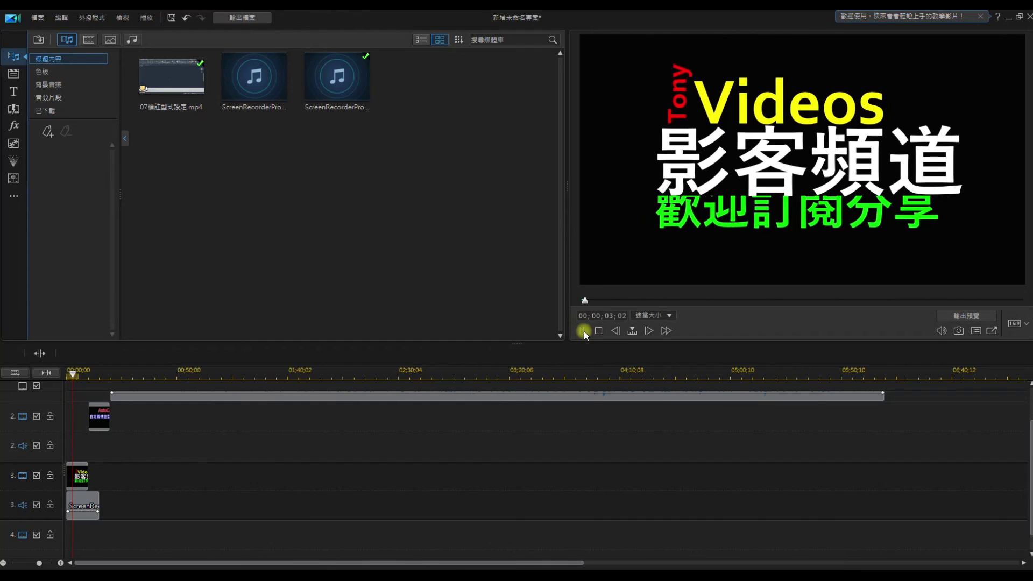